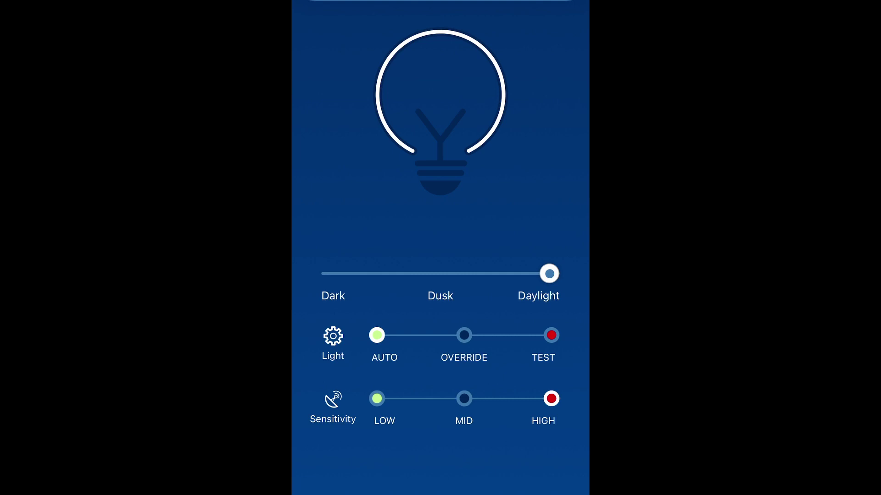
# Switch the sensor's light mode to TEST
pyautogui.click(551, 335)
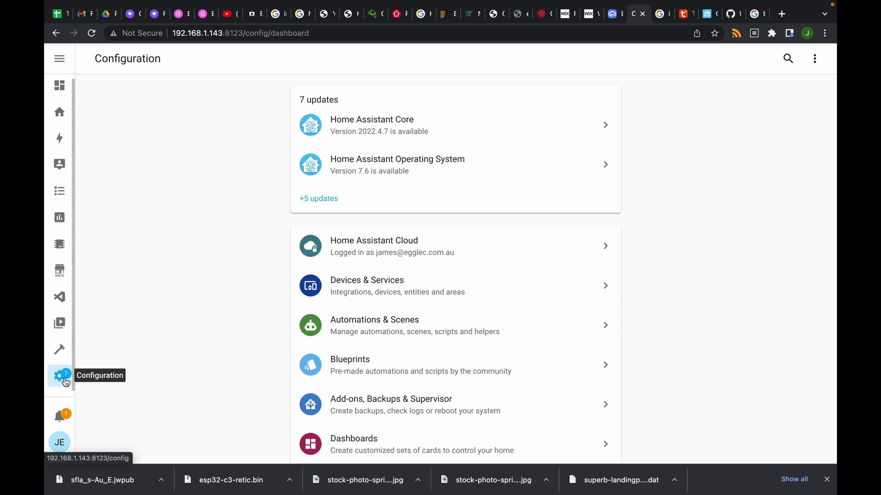
# Switch to Home Assistant's Devices & Services and start adding a LocalTuya integration, searching for "tuya"
pyautogui.click(413, 288)
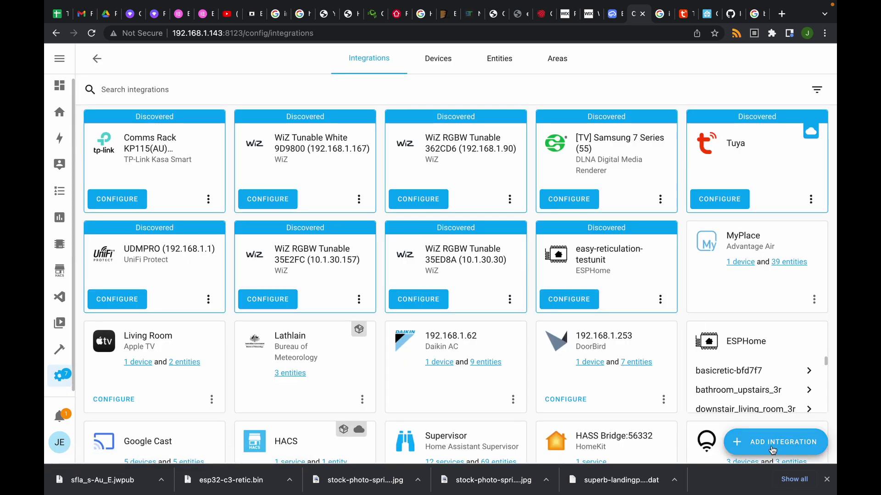
pyautogui.click(780, 441)
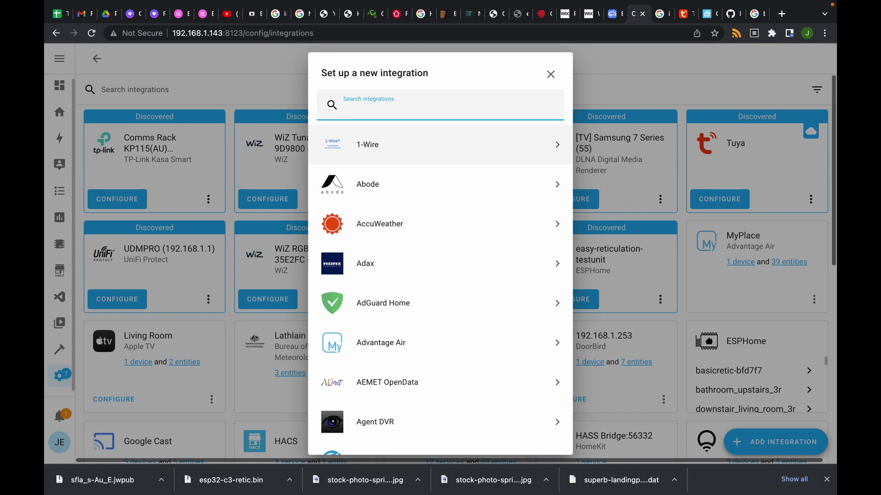
pyautogui.write('tuya')
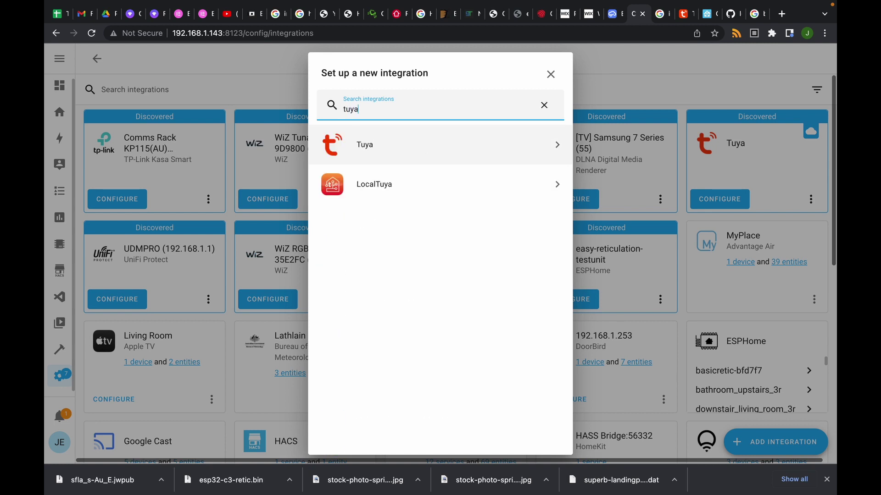
pyautogui.click(395, 189)
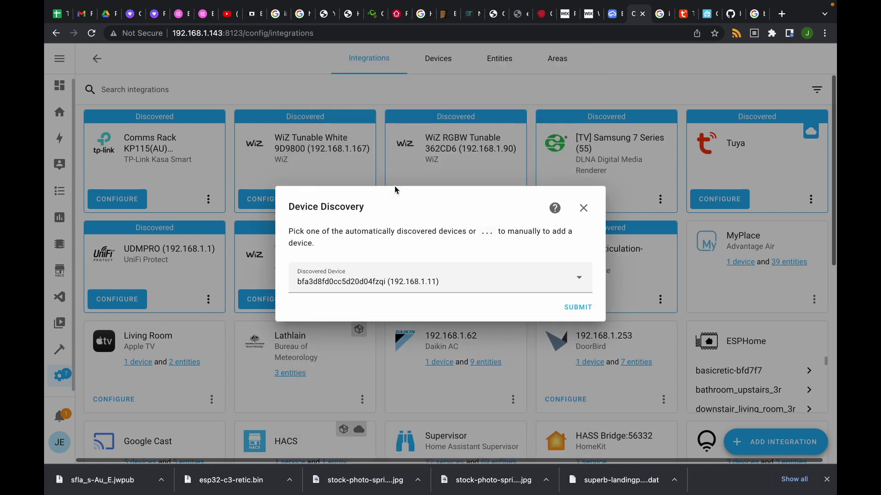
# Choose the discovered device bf10f03b1229344cafmzbg (192.168.1.21) and submit it
pyautogui.click(490, 287)
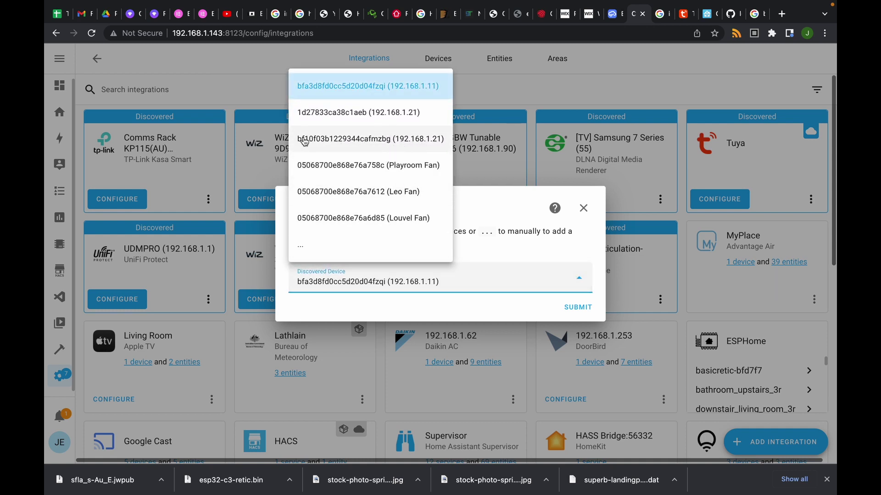
pyautogui.click(380, 140)
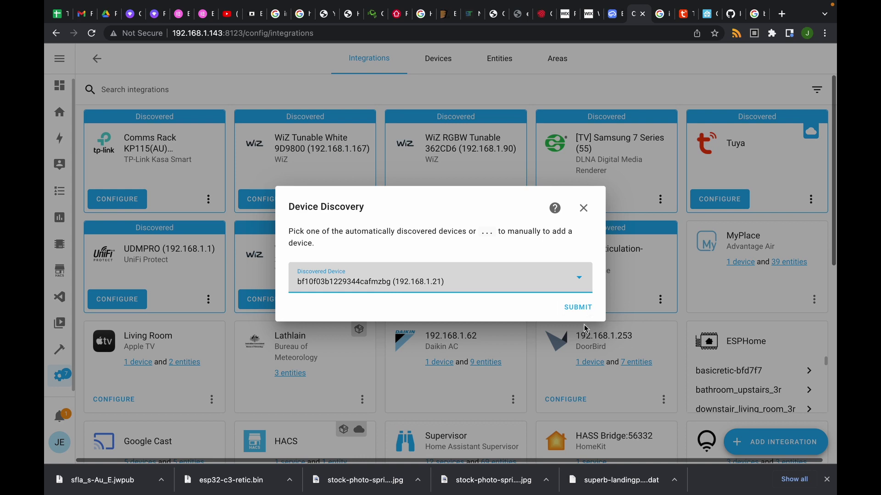
pyautogui.click(580, 309)
# Paste the device's local key, name the device Garage Smart PIR, and submit its basic details
pyautogui.click(339, 206)
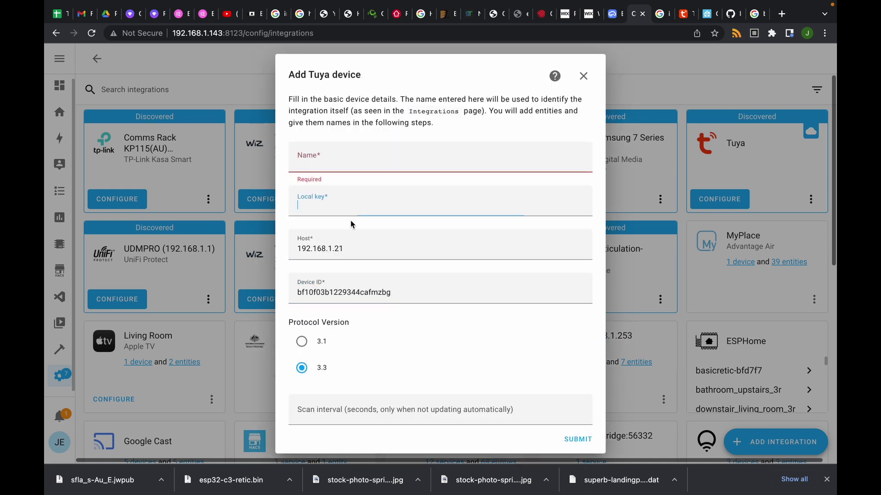
pyautogui.press('super+v')
pyautogui.click(317, 168)
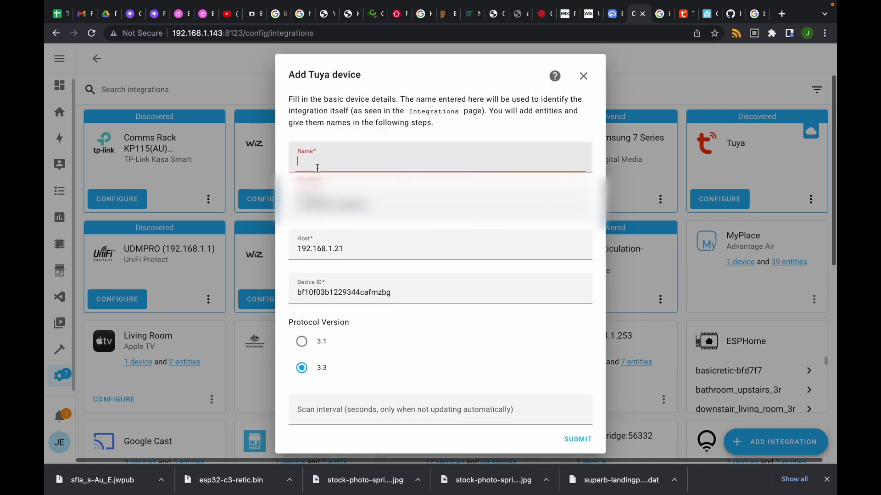
pyautogui.write('Garage Smart PIR')
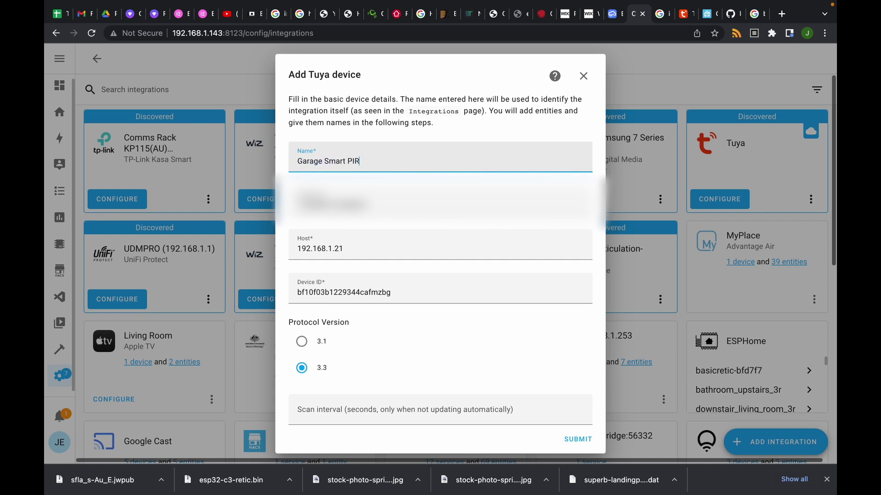
pyautogui.click(577, 440)
# Choose number as the platform for the device's first entity and submit
pyautogui.click(395, 285)
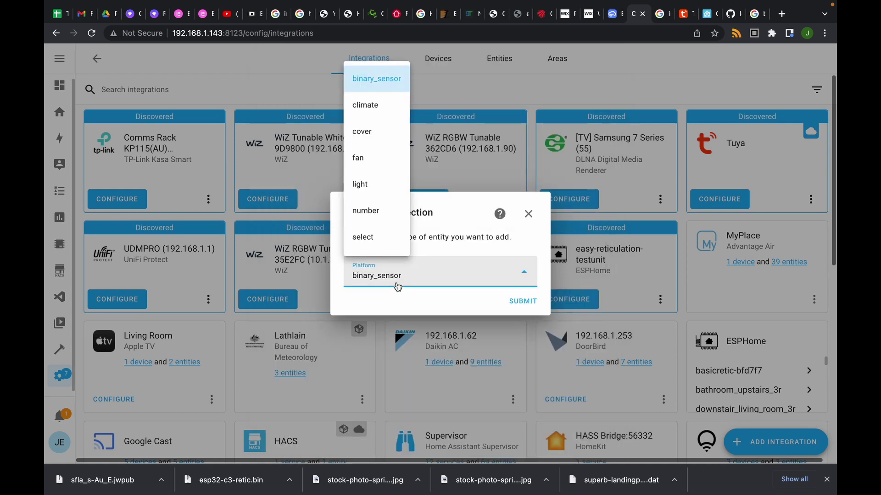
pyautogui.click(381, 213)
pyautogui.click(524, 304)
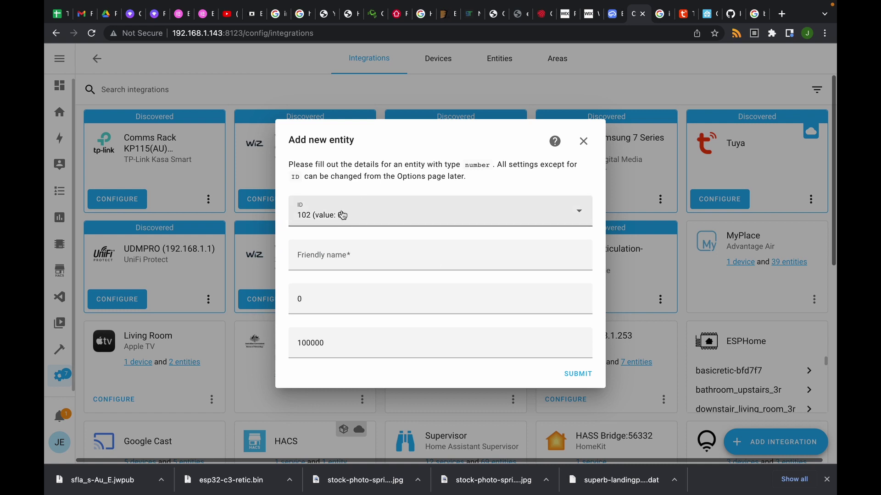
# Add the number entity on ID 102 with the friendly name Garage PIR Lux and a range of 0 to 2000
pyautogui.click(363, 255)
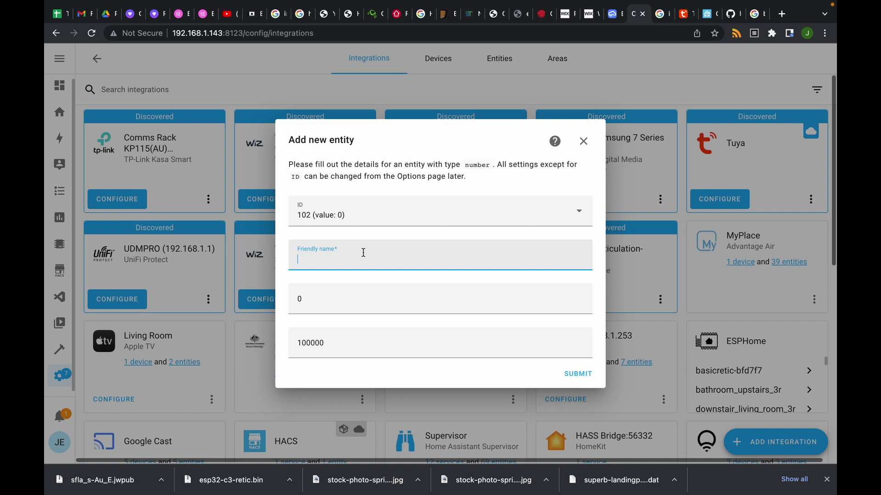
pyautogui.write('Garage PIR Lux')
pyautogui.click(329, 308)
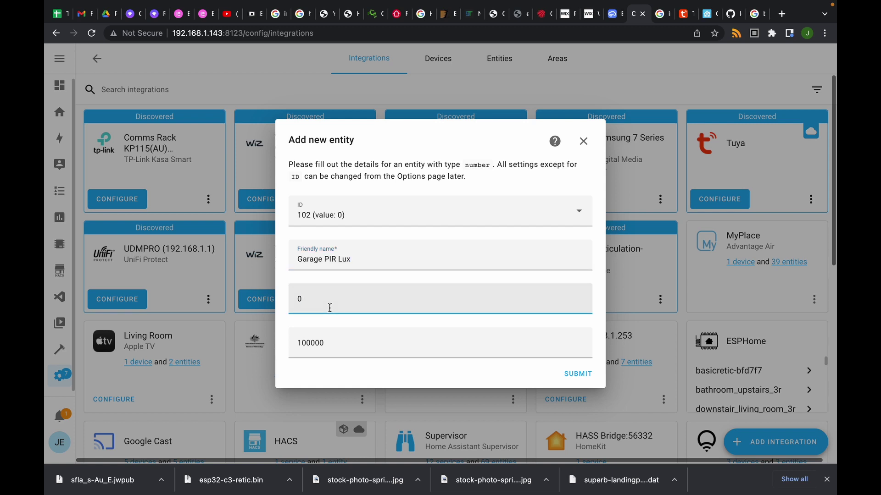
pyautogui.click(334, 334)
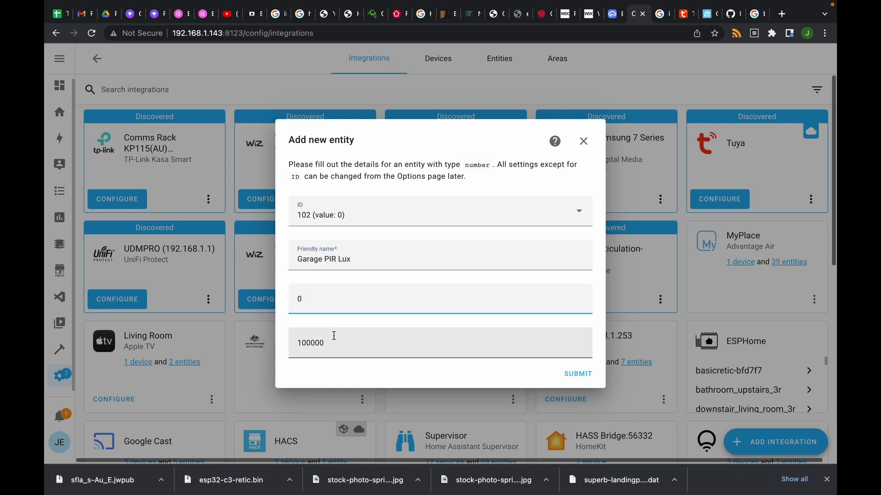
pyautogui.doubleClick(334, 341)
pyautogui.write('200')
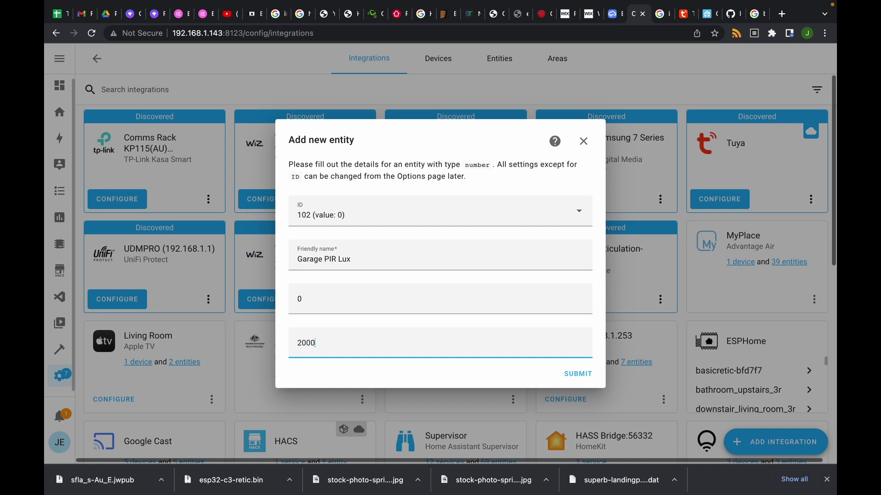
pyautogui.write('0')
pyautogui.click(580, 374)
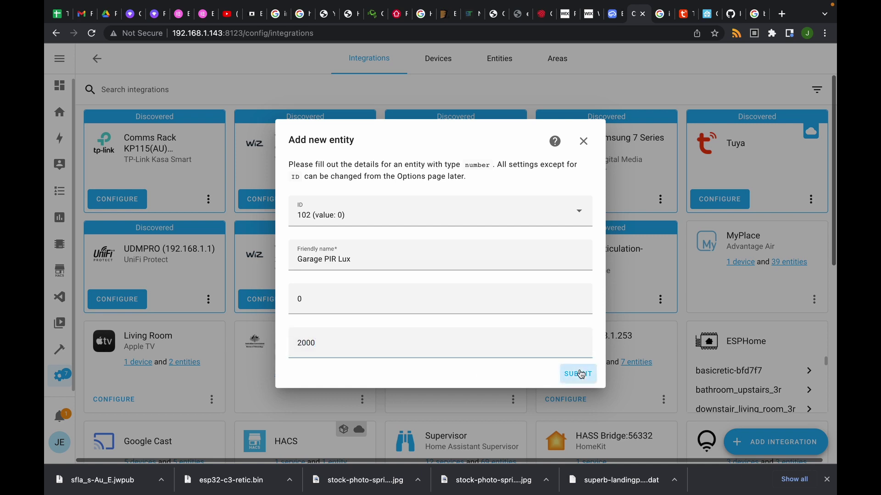
# Choose number as the second entity's platform, turn off "Do not add any more entities", and submit
pyautogui.click(377, 255)
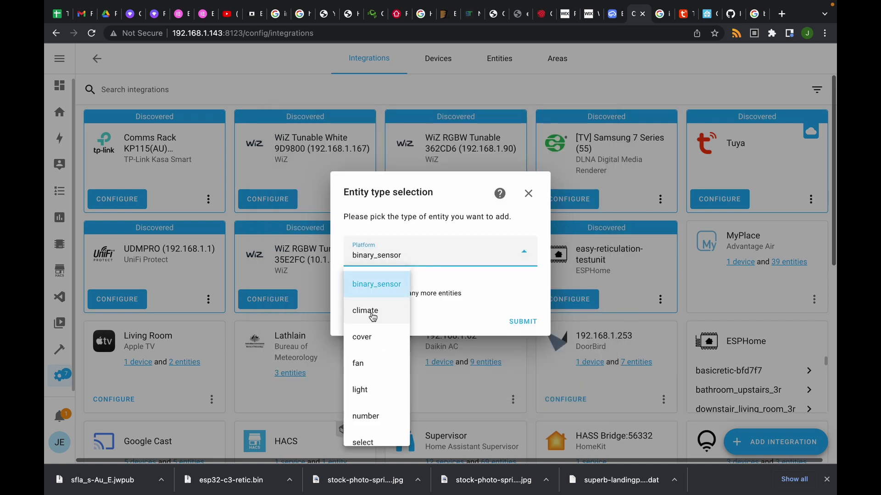
pyautogui.click(367, 416)
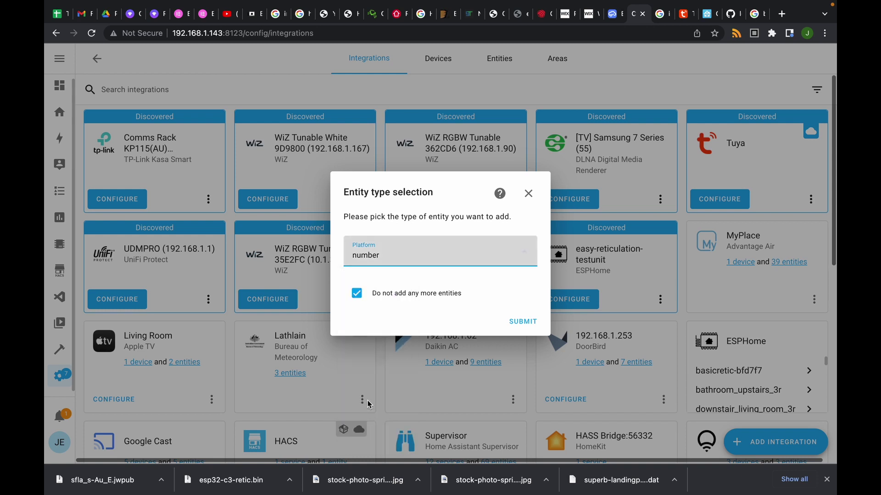
pyautogui.click(353, 294)
pyautogui.click(522, 321)
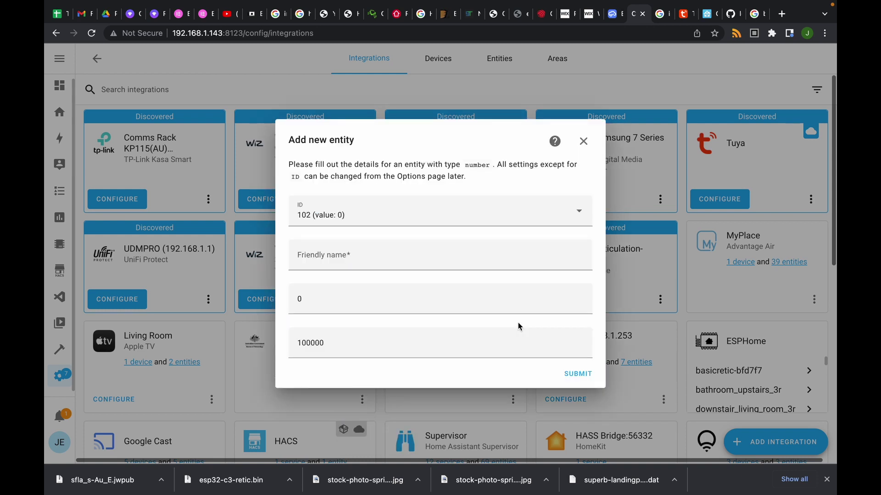
# Add the number entity on ID 103 with the friendly name Garage PIR Seconds and a range of 10 to 600
pyautogui.click(341, 213)
pyautogui.click(334, 270)
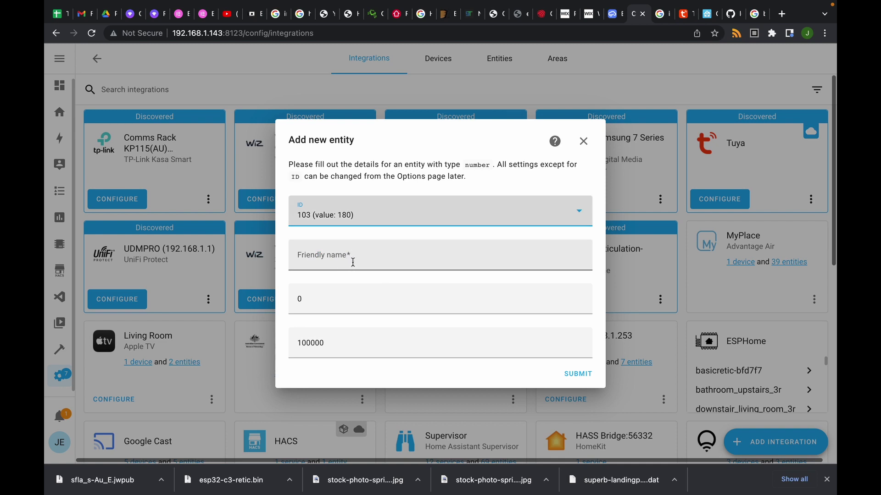
pyautogui.click(353, 262)
pyautogui.write('Garage PIR')
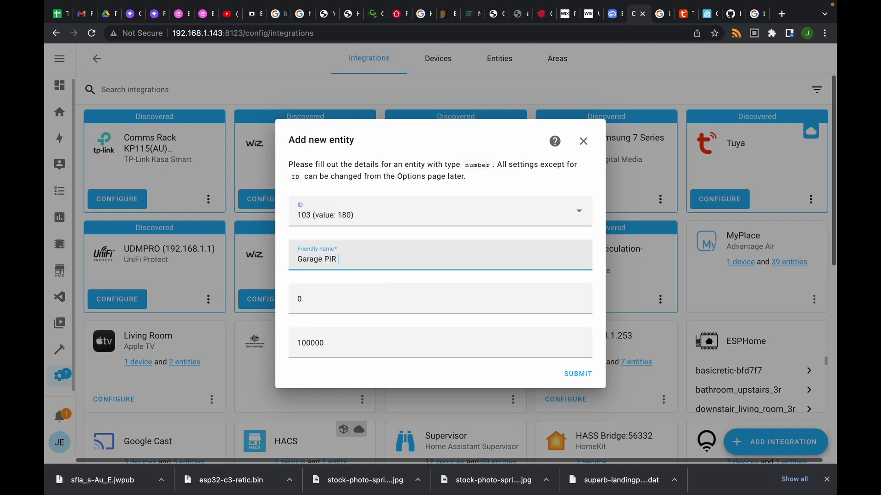
pyautogui.write(' Seconds')
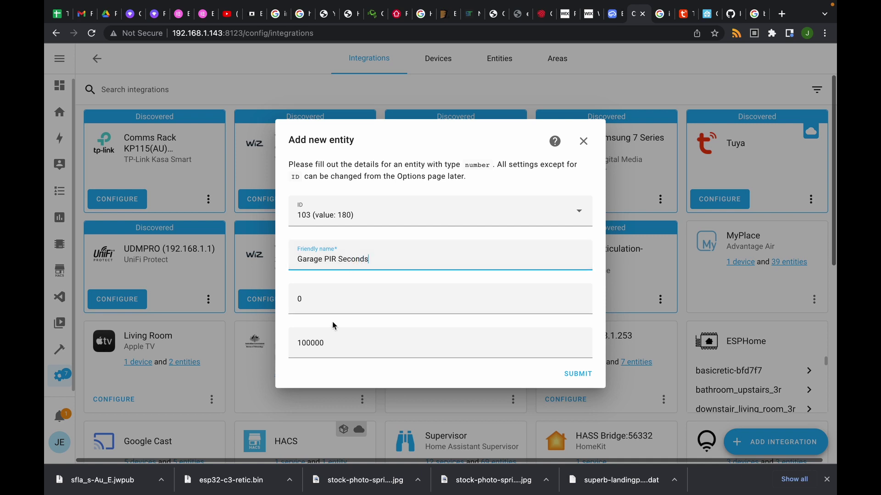
pyautogui.click(311, 303)
pyautogui.click(326, 345)
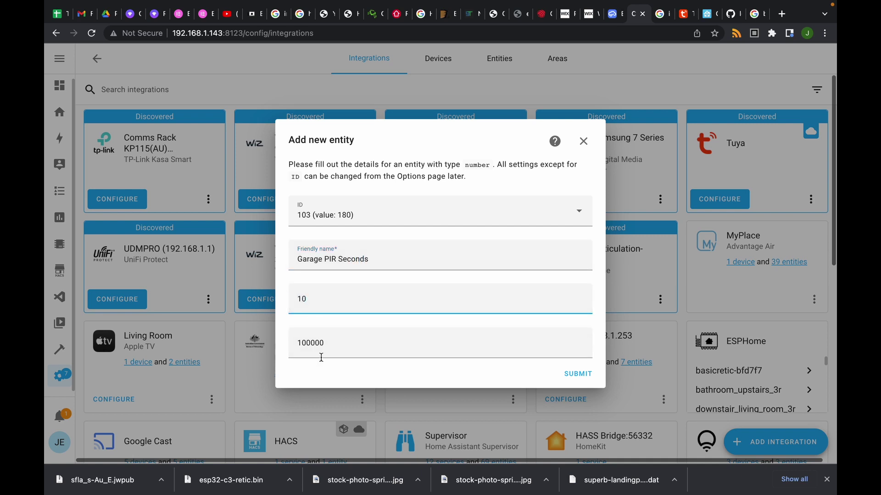
pyautogui.moveTo(327, 345); pyautogui.dragTo(282, 348)
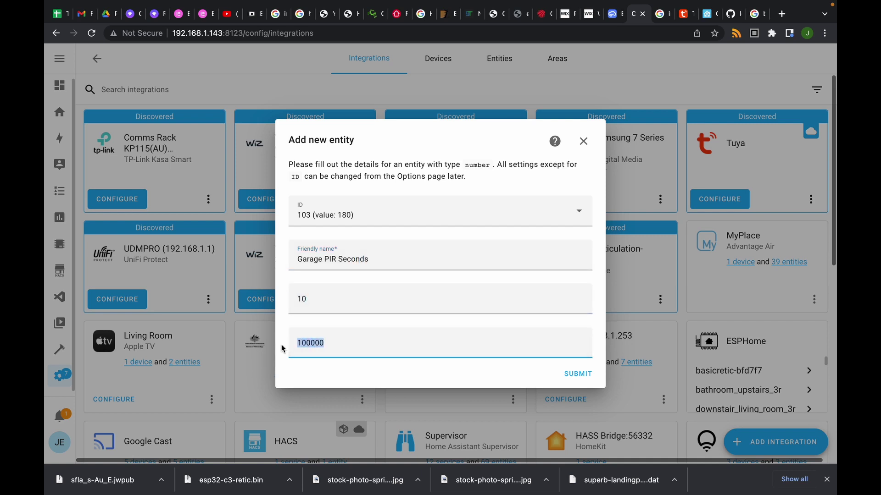
pyautogui.write('600')
pyautogui.click(585, 372)
# Turn off "Do not add any more entities", choose select as the third entity's platform, and submit
pyautogui.click(357, 294)
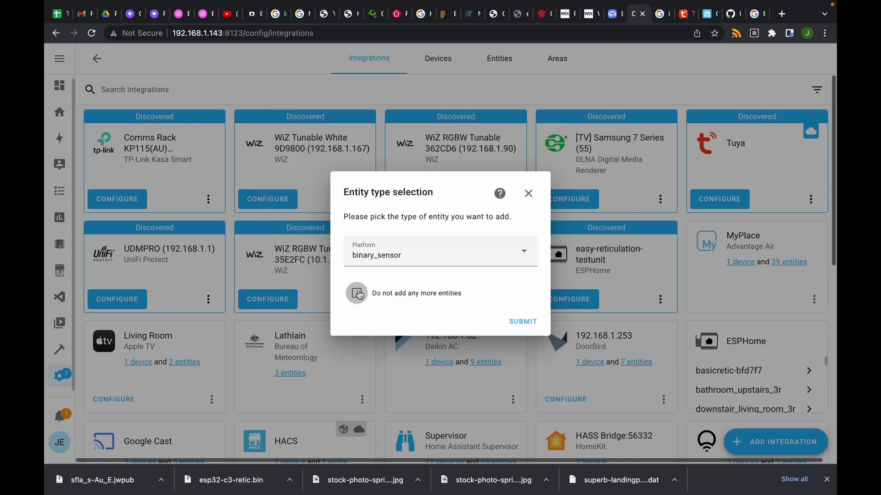
pyautogui.click(418, 257)
pyautogui.scroll(-1, 371, 380)
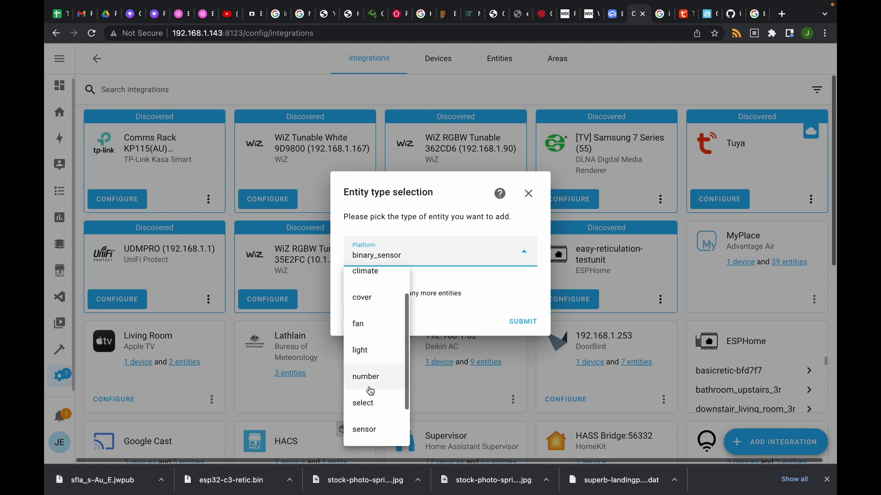
pyautogui.click(366, 402)
pyautogui.click(523, 322)
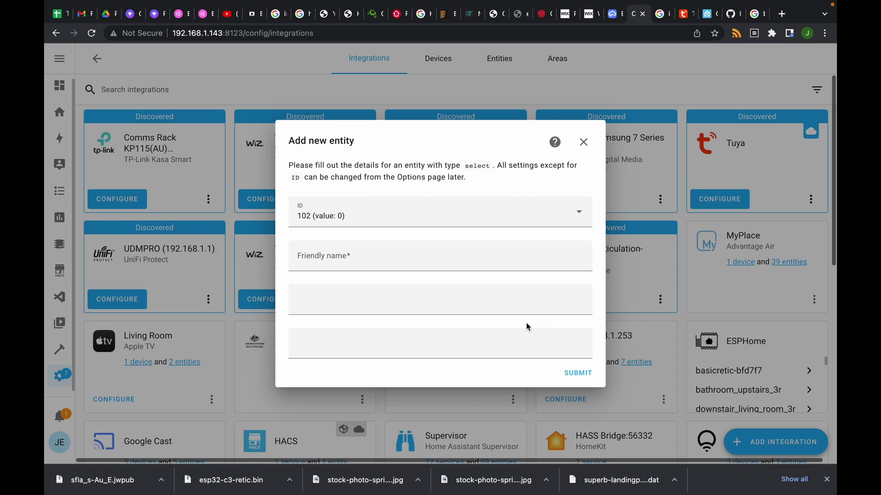
# Add the select entity Garage PIR mode on ID 104 with values 0;1;2 and option names Auto;Override;Test
pyautogui.click(407, 264)
pyautogui.write('Garage ')
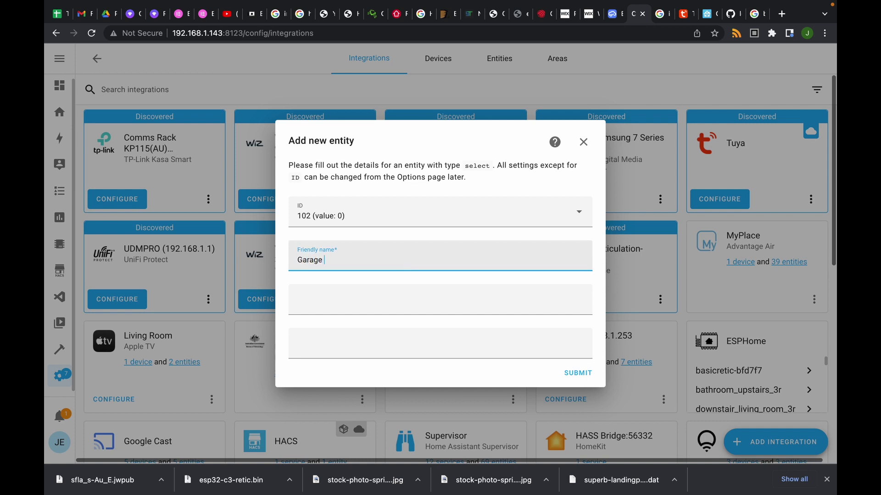
pyautogui.write('PIR mode')
pyautogui.press('Tab')
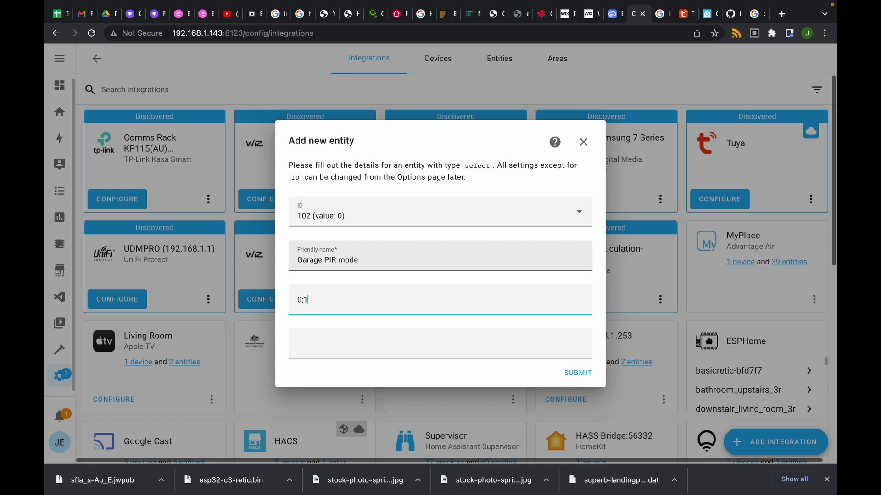
pyautogui.write('0;1;2')
pyautogui.click(348, 347)
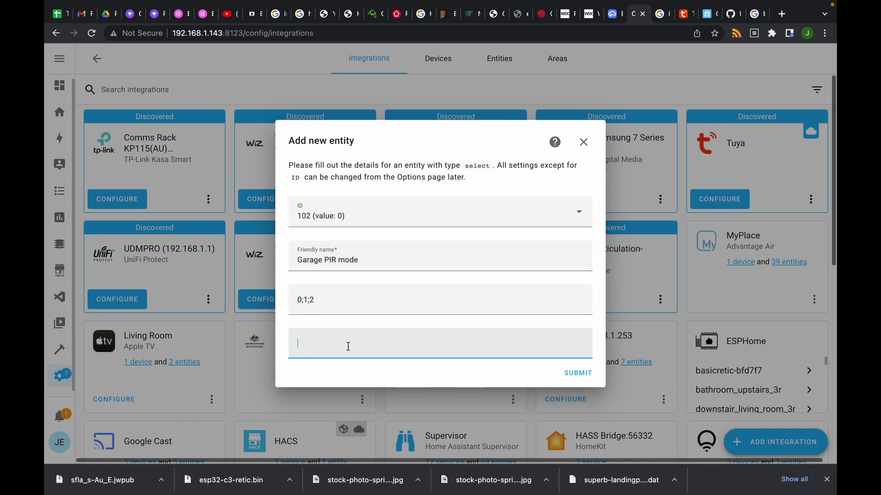
pyautogui.click(302, 211)
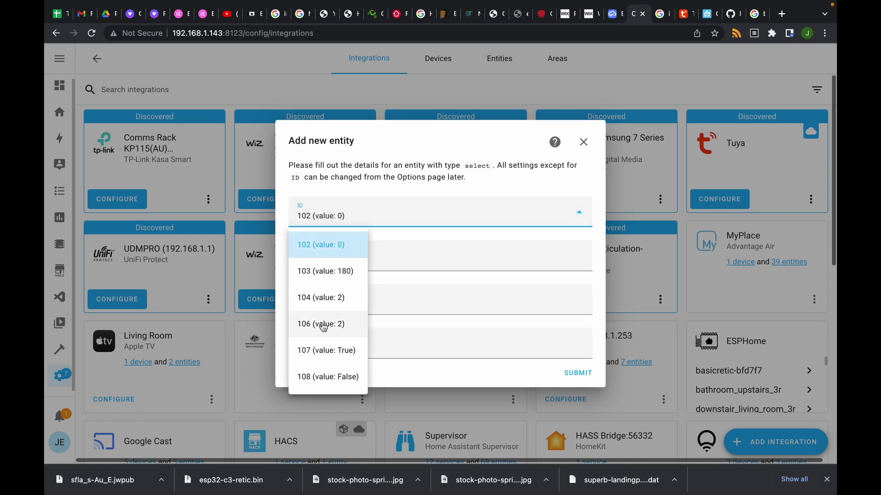
pyautogui.click(318, 299)
pyautogui.click(303, 349)
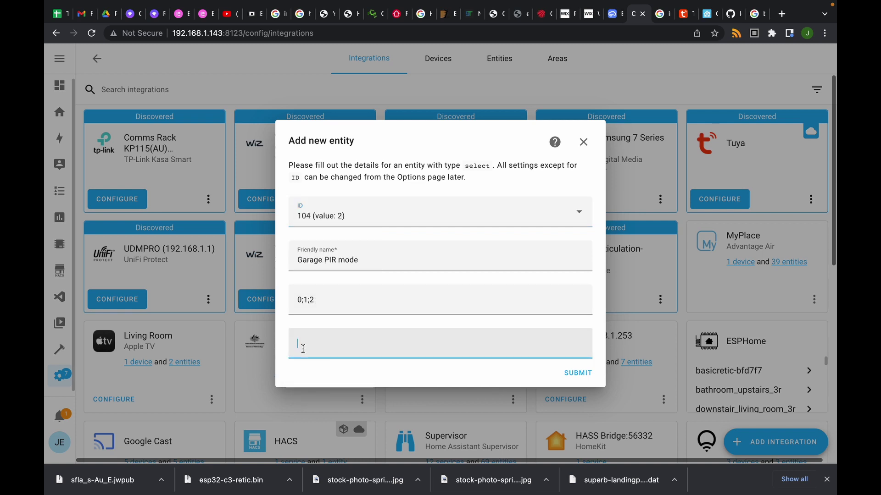
pyautogui.write('Auto;Override;Test')
pyautogui.click(577, 374)
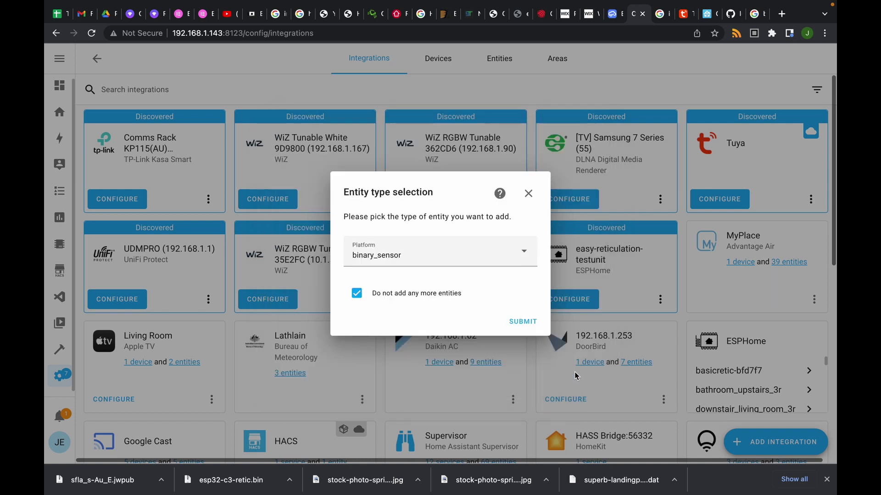
# Choose select as the fourth entity's platform, turn off "Do not add any more entities", and submit
pyautogui.click(345, 265)
pyautogui.scroll(-1, 367, 415)
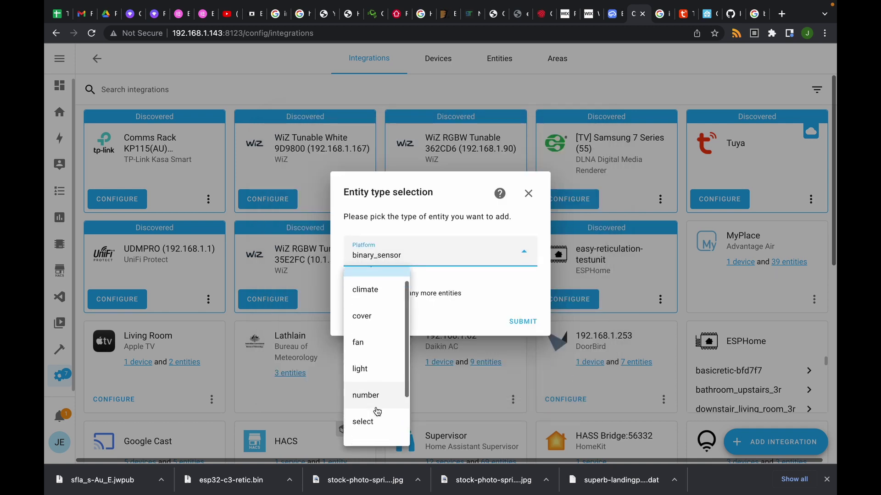
pyautogui.click(372, 423)
pyautogui.click(356, 295)
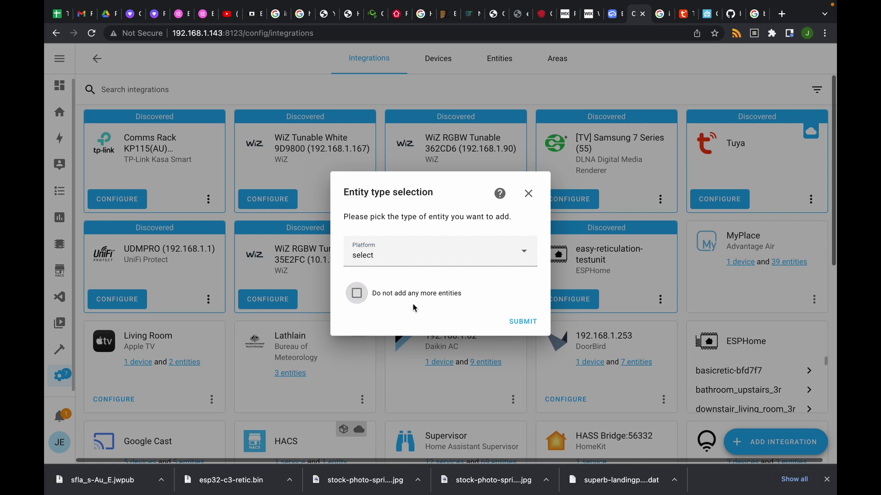
pyautogui.click(523, 321)
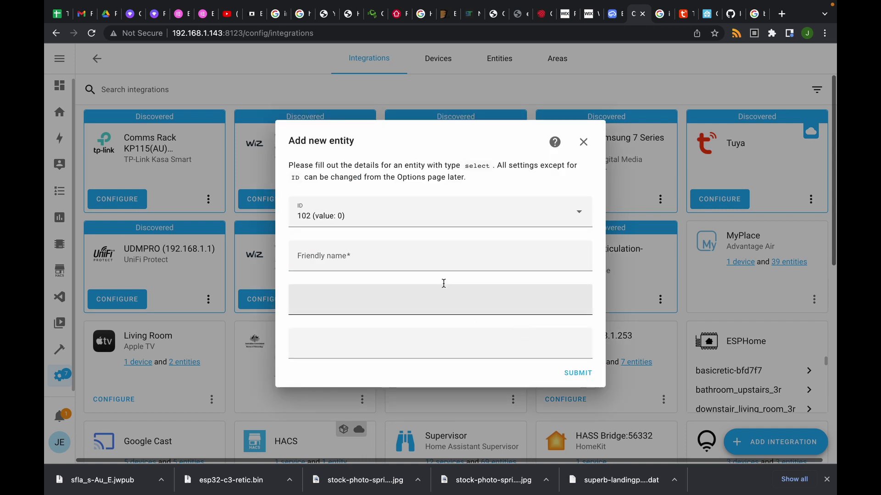
# Add the select entity Garage PIR Sensitivity on ID 106 with values 0;1;2 and option names Low;Medium;High
pyautogui.click(321, 213)
pyautogui.click(321, 328)
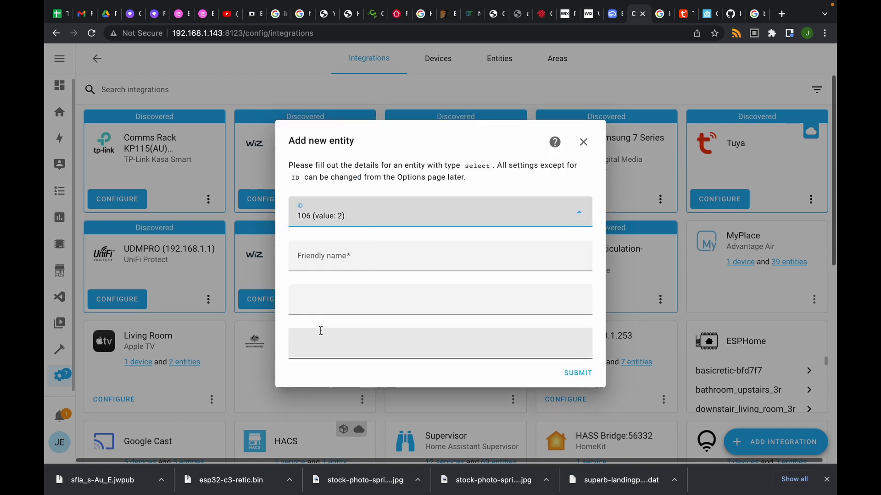
pyautogui.click(350, 262)
pyautogui.write('Garag')
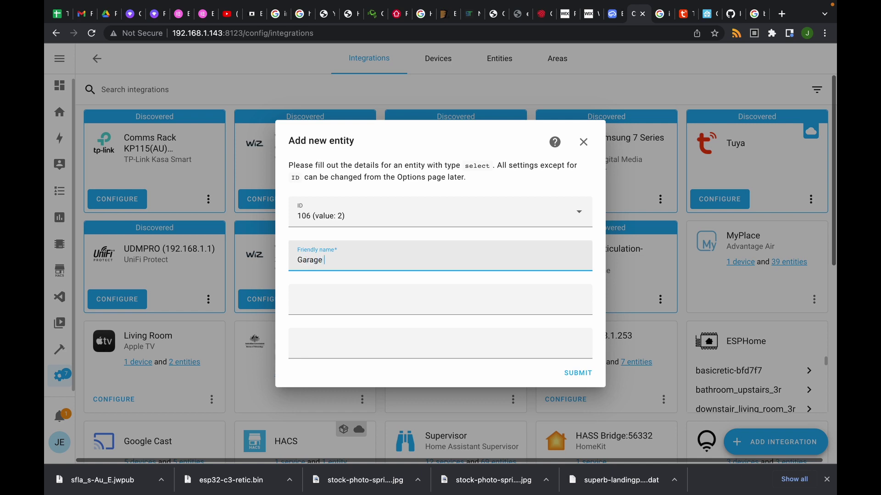
pyautogui.write('ensitivity')
pyautogui.click(351, 303)
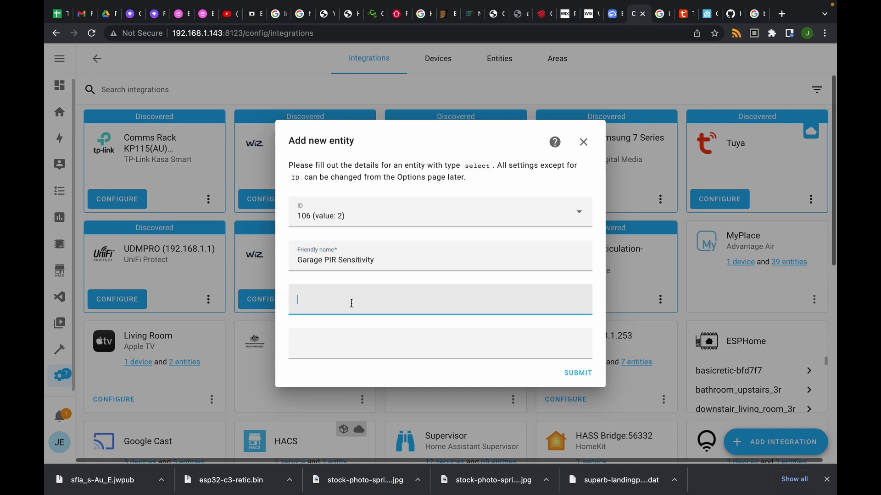
pyautogui.write('0;1;2')
pyautogui.click(346, 353)
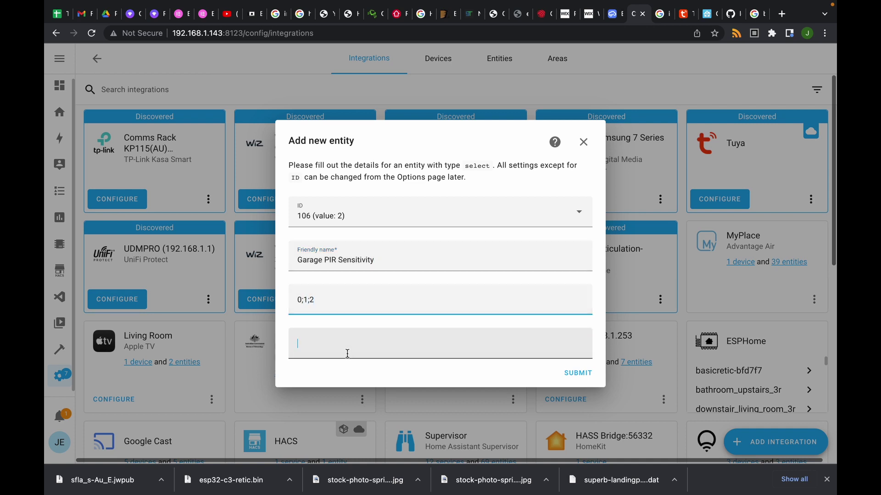
pyautogui.write('L')
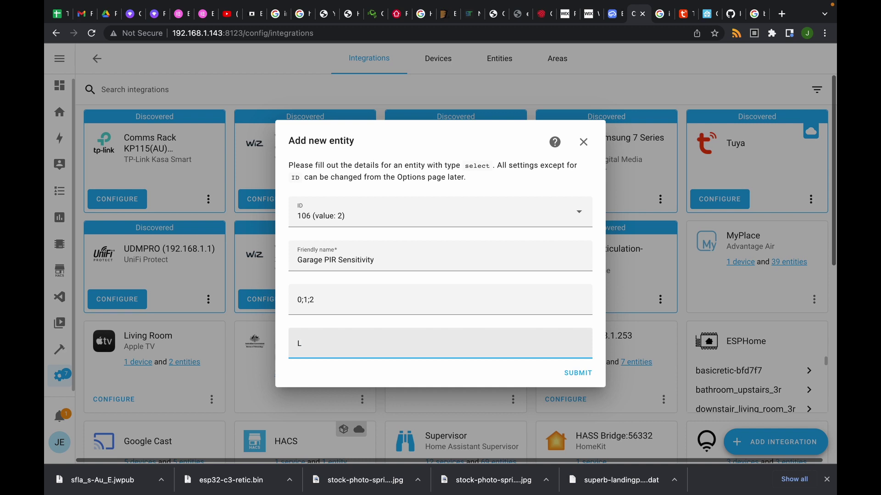
pyautogui.write('ow;Medium;High')
pyautogui.click(579, 372)
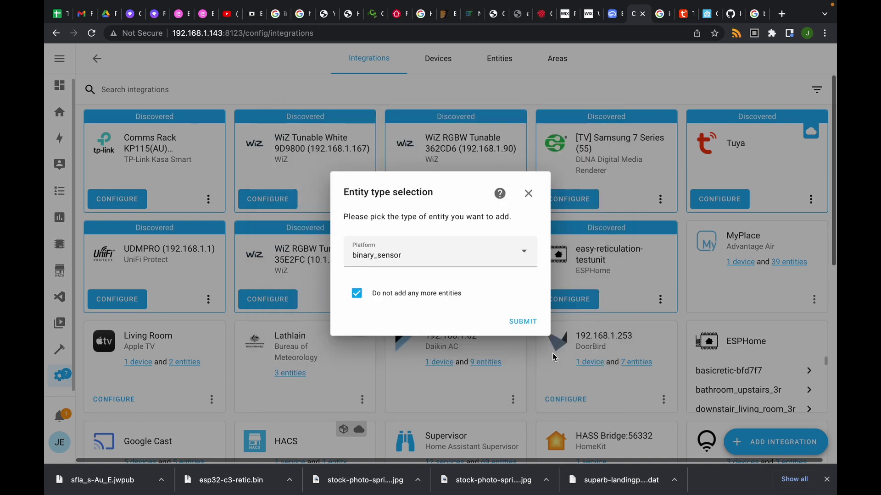
# Choose switch as the fifth entity's platform, turn off "Do not add any more entities", and submit
pyautogui.click(466, 256)
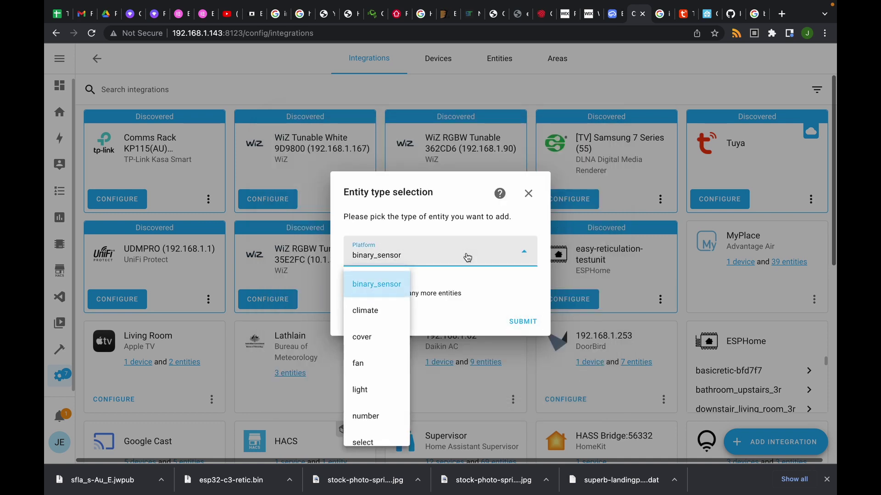
pyautogui.click(466, 256)
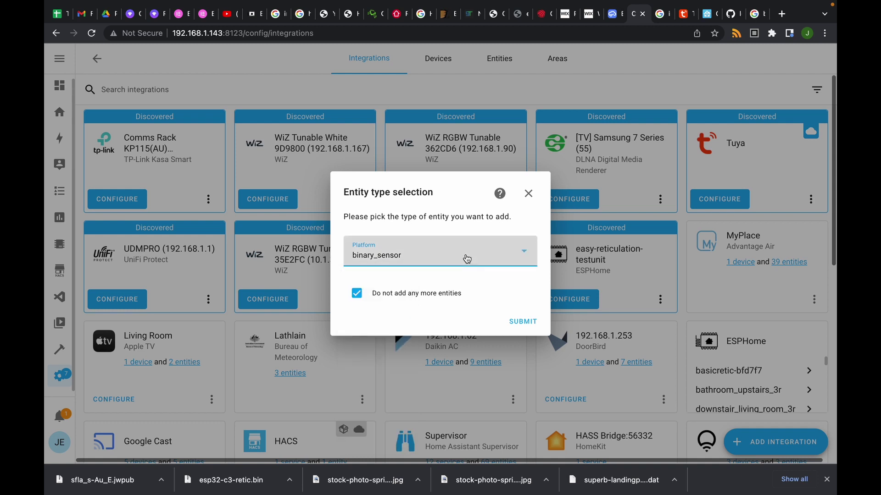
pyautogui.click(403, 263)
pyautogui.scroll(-2, 399, 321)
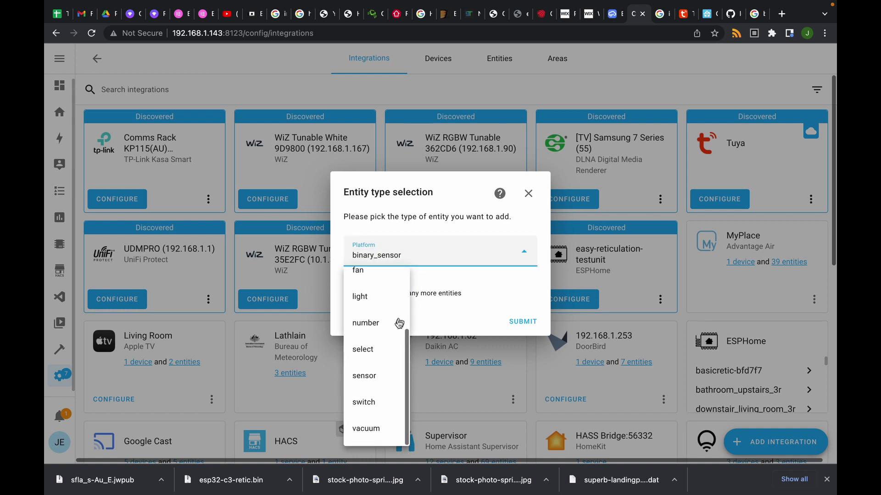
pyautogui.click(383, 409)
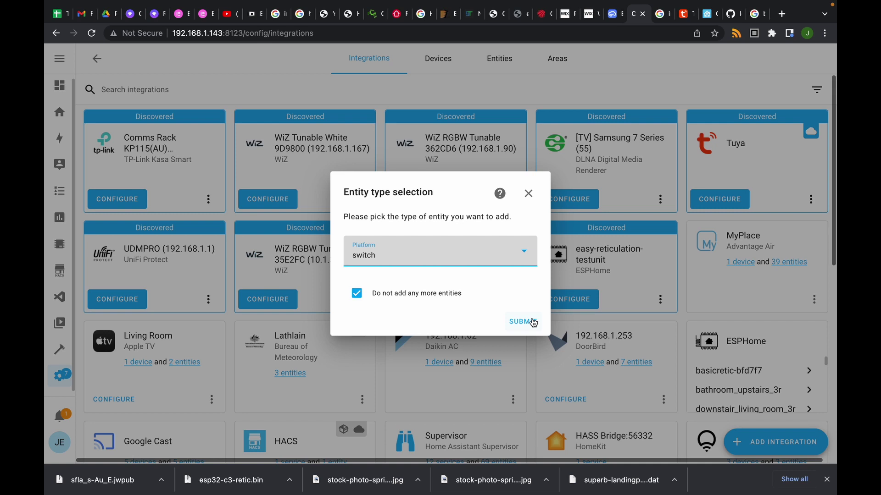
pyautogui.click(357, 299)
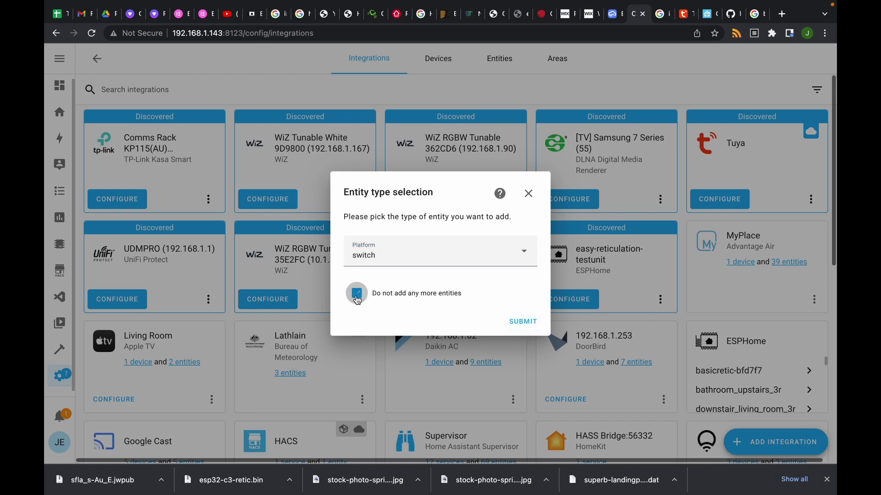
pyautogui.click(522, 321)
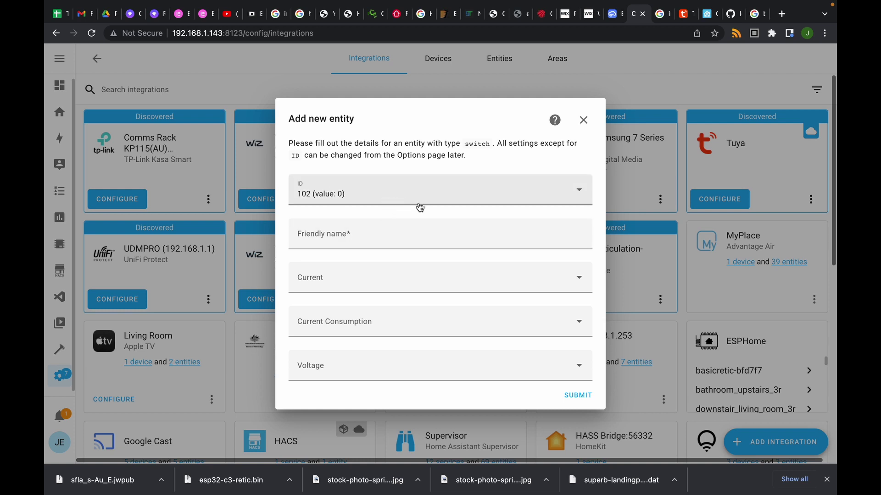
# Add the switch entity on ID 107 with the friendly name Garage PIR Disable
pyautogui.click(375, 197)
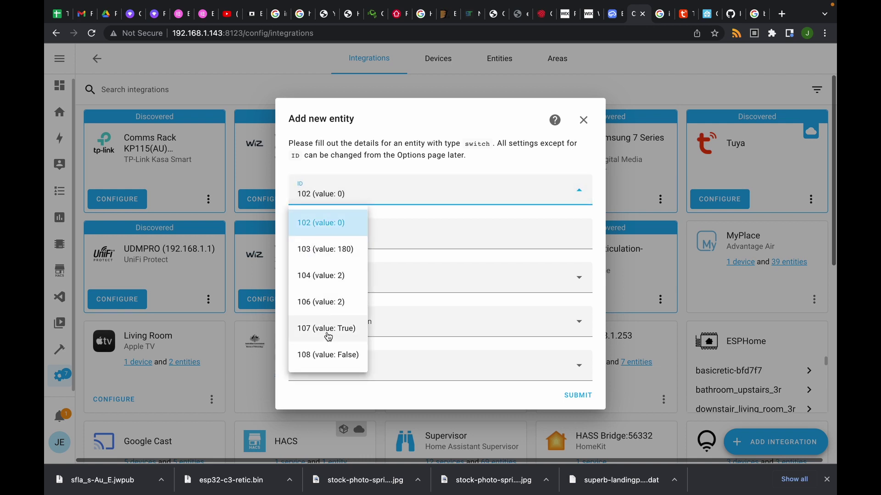
pyautogui.click(328, 337)
pyautogui.click(334, 241)
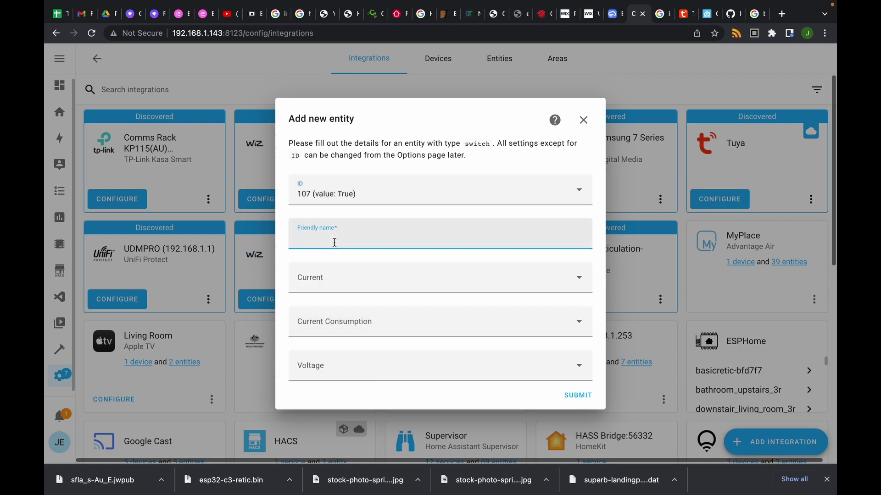
pyautogui.write('Garage PIR Disable')
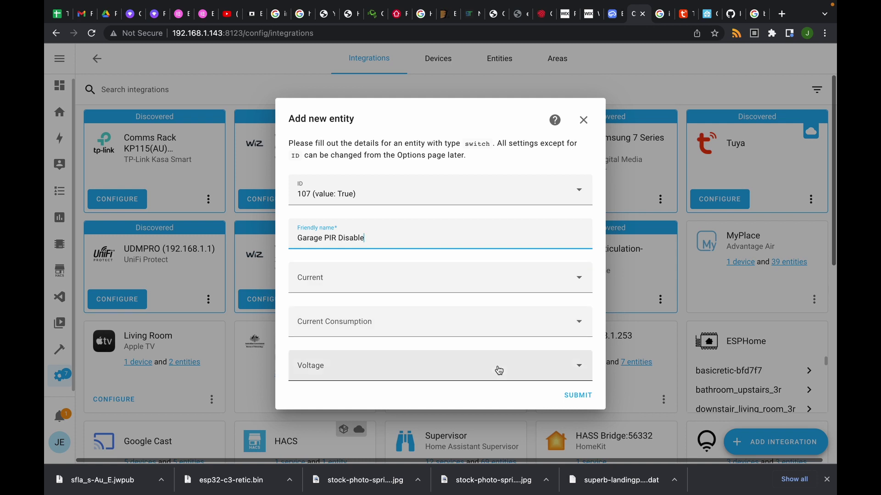
pyautogui.click(578, 396)
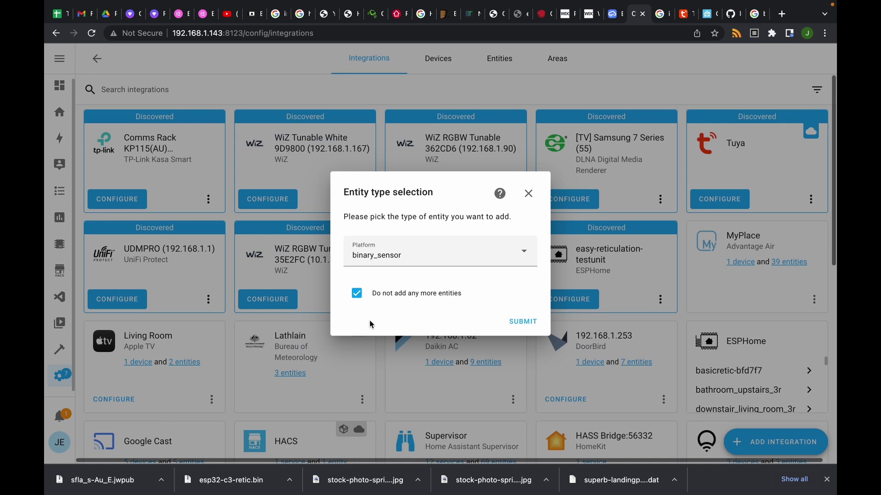
# Turn off "Do not add any more entities", keep binary_sensor as the sixth entity's platform, and submit
pyautogui.click(357, 294)
pyautogui.click(405, 257)
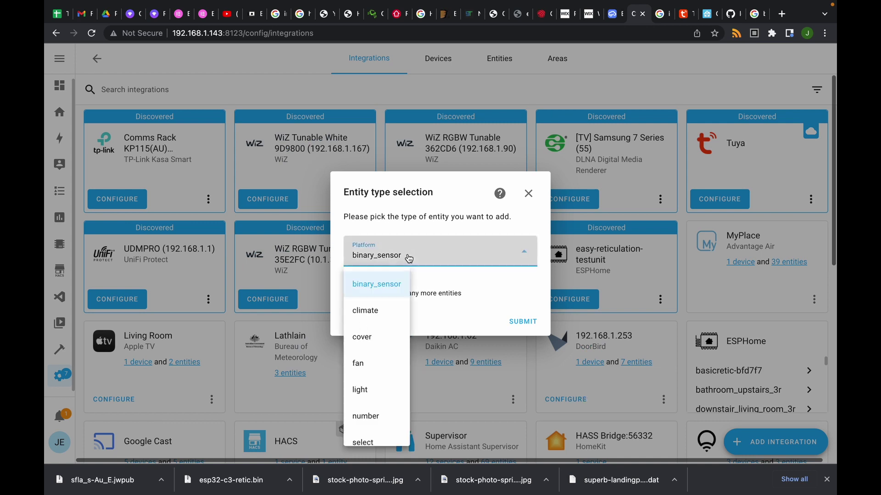
pyautogui.click(358, 289)
pyautogui.click(528, 325)
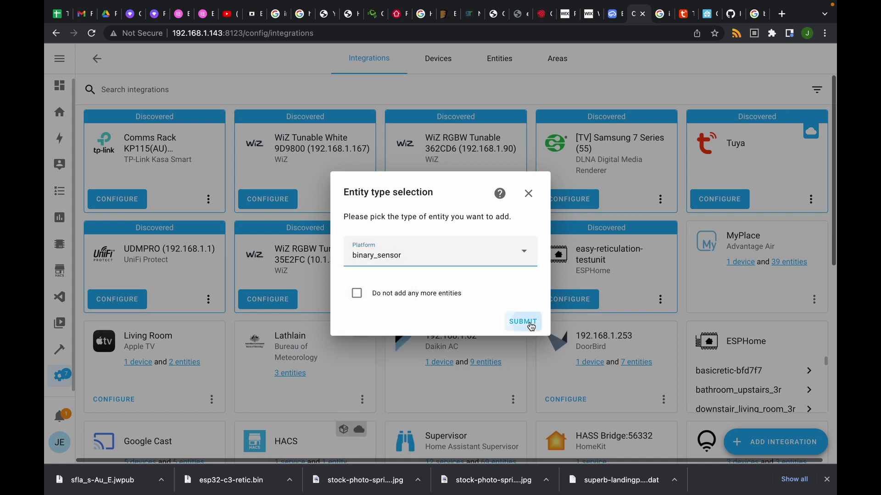
# Add the binary sensor Garage PIR motion on ID 108 with the device class motion
pyautogui.click(338, 195)
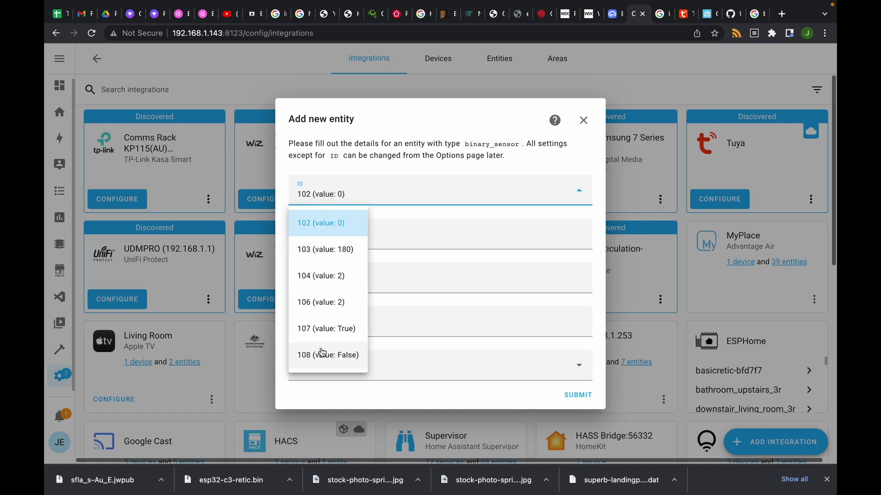
pyautogui.click(345, 355)
pyautogui.click(331, 234)
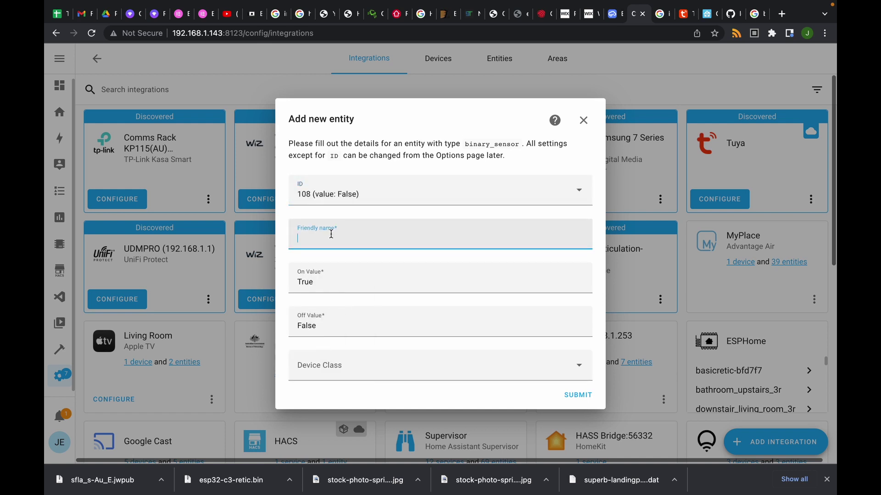
pyautogui.write('Garage PIR motion')
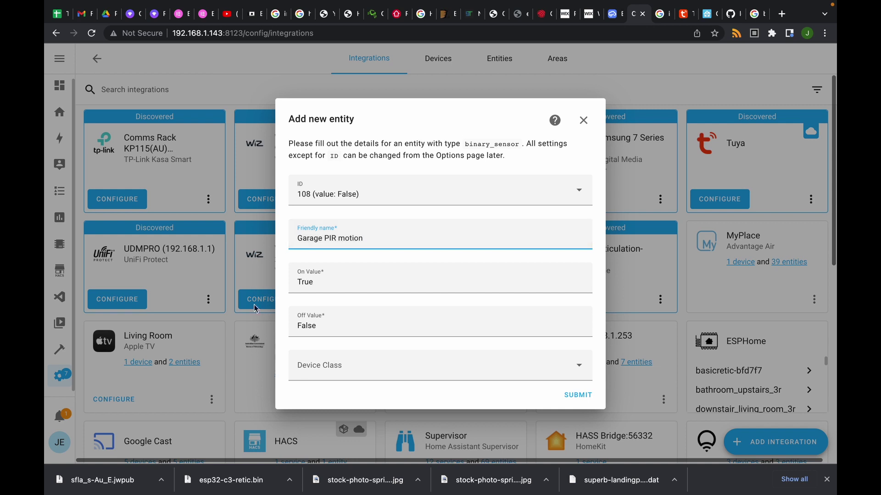
pyautogui.click(355, 365)
pyautogui.scroll(-3, 318, 312)
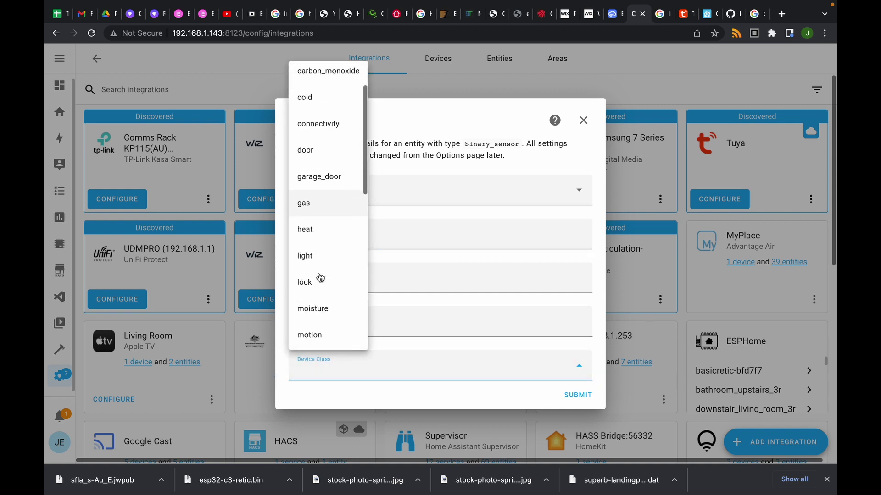
pyautogui.click(312, 291)
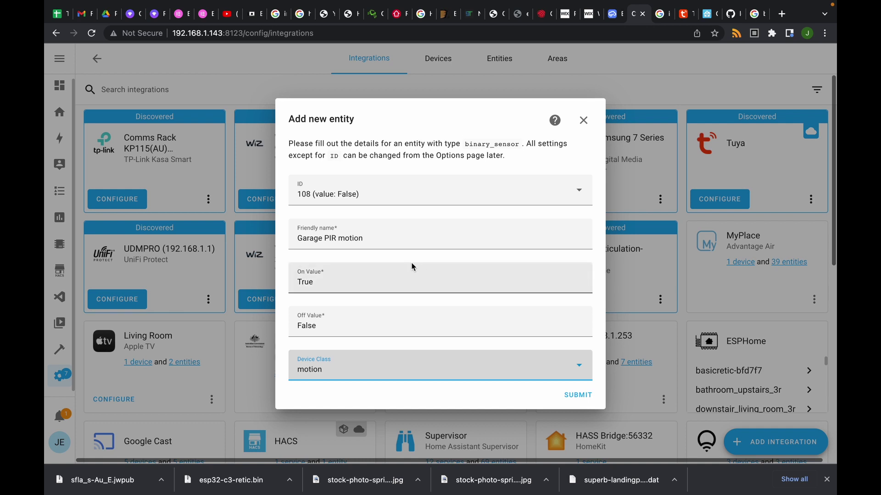
pyautogui.click(580, 396)
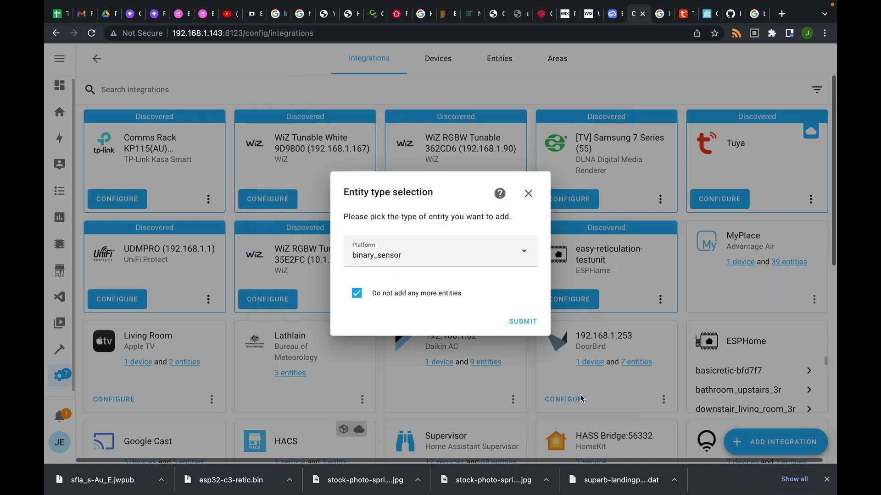
# End the entity setup with no more entities, assign Garage Smart PIR to the Garage area, and finish
pyautogui.click(523, 321)
pyautogui.click(474, 289)
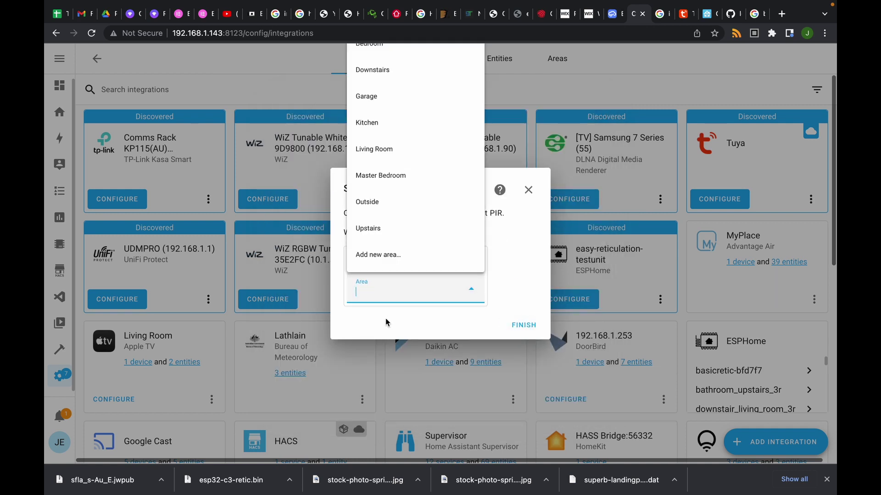
pyautogui.click(376, 97)
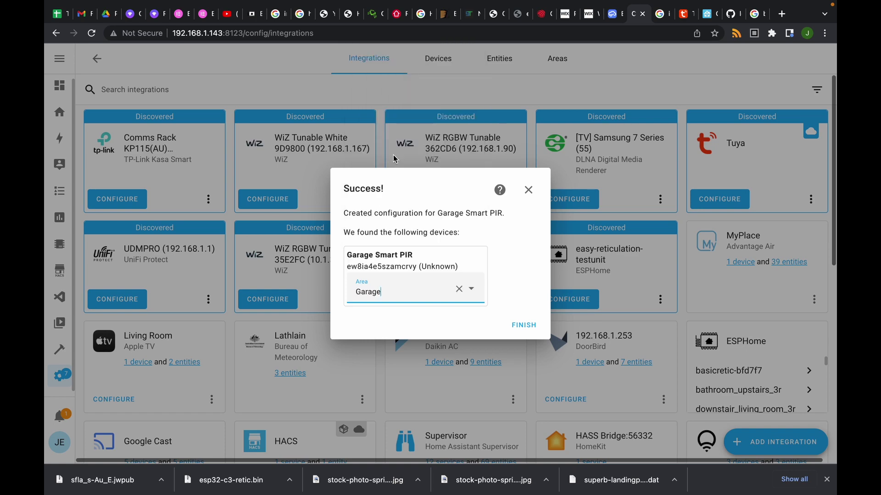
pyautogui.click(523, 325)
# Open the entity list of the Garage Smart PIR entry in the LocalTuya integration
pyautogui.scroll(-5, 249, 351)
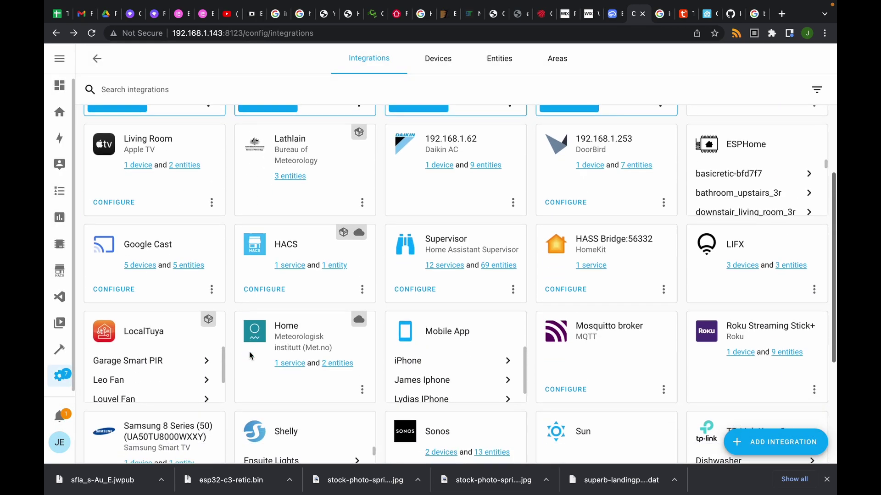
pyautogui.click(159, 331)
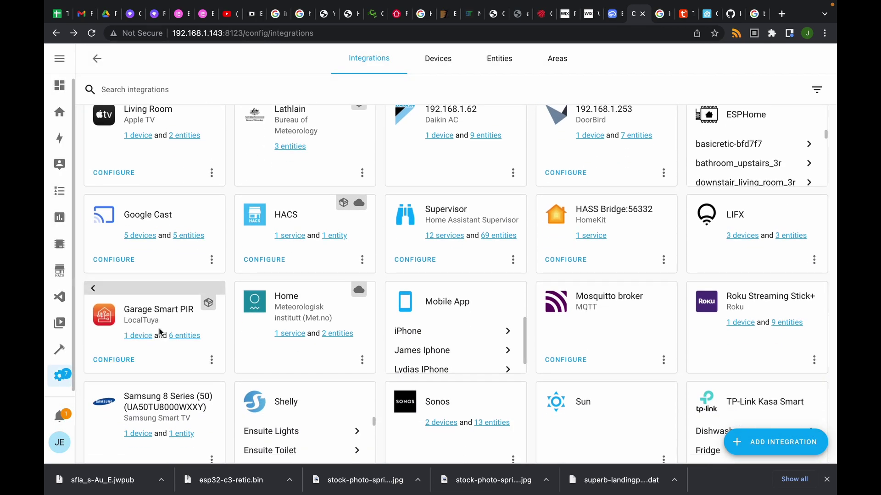
pyautogui.click(185, 337)
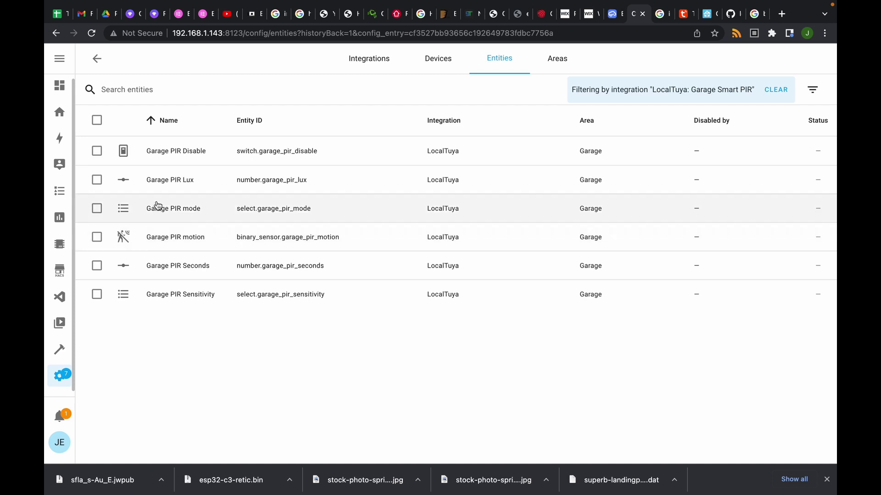
# Open the controls of the Garage PIR mode entity and view its selectable modes without changing the selection
pyautogui.click(169, 215)
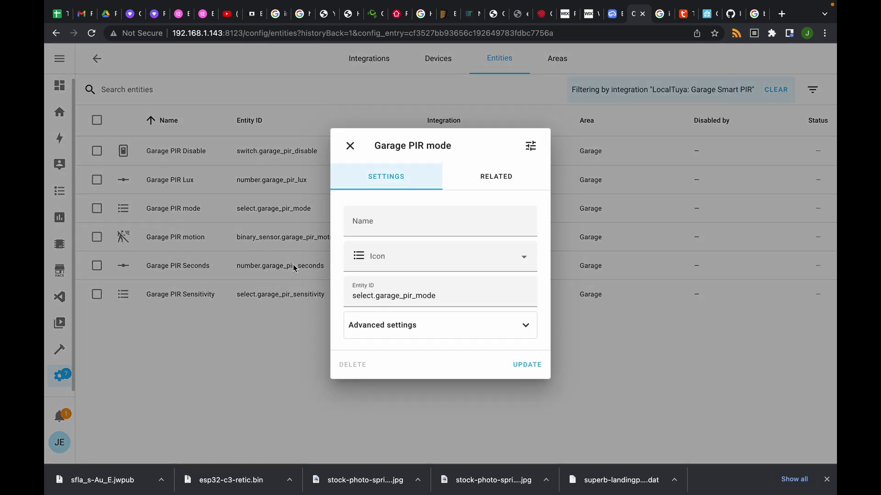
pyautogui.click(525, 153)
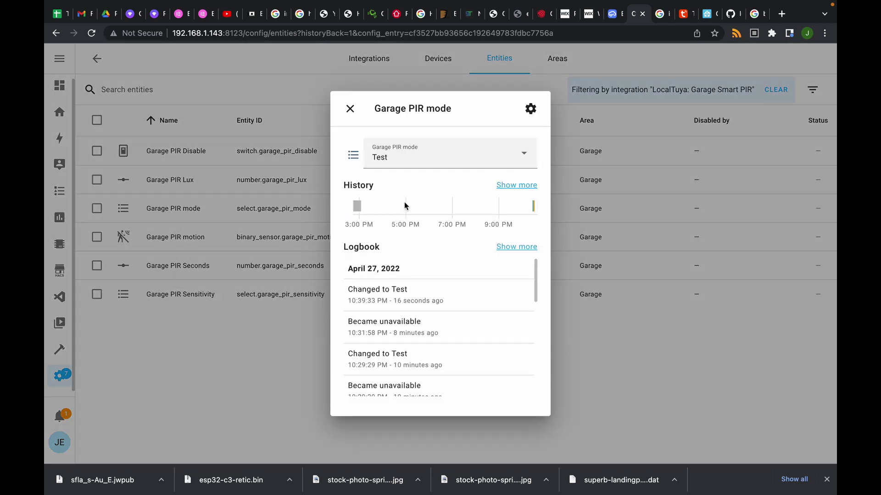
pyautogui.click(429, 162)
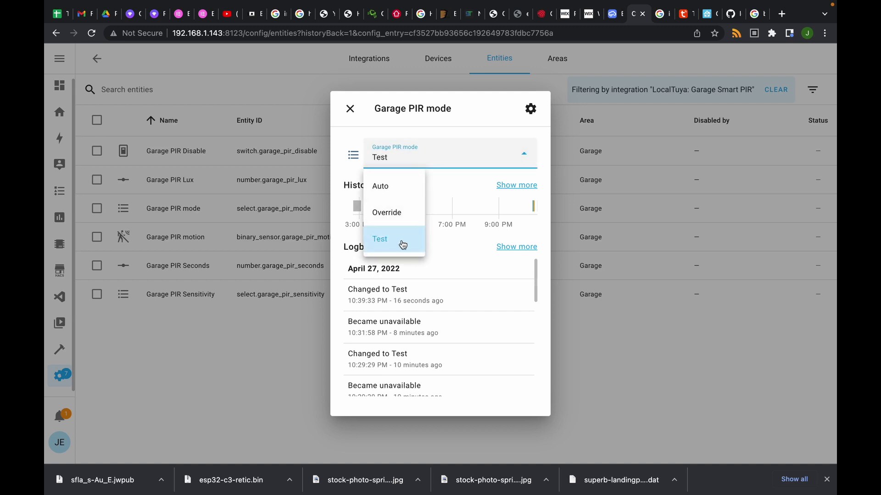
pyautogui.click(486, 124)
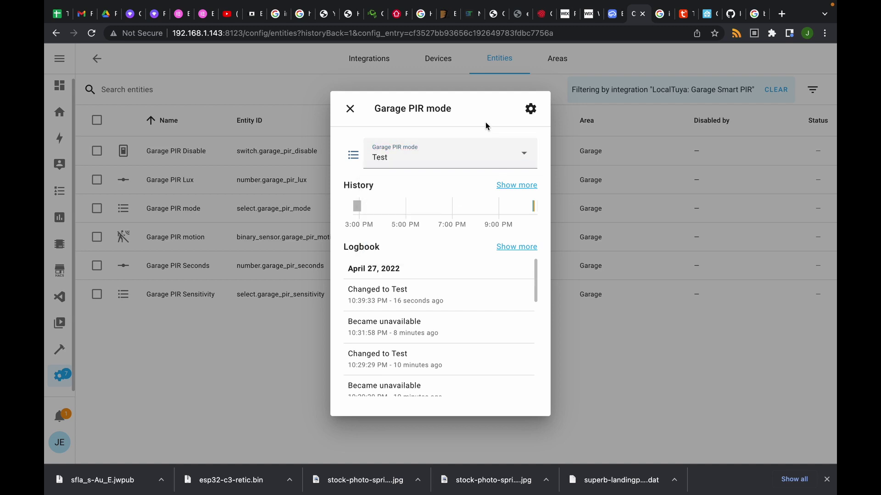